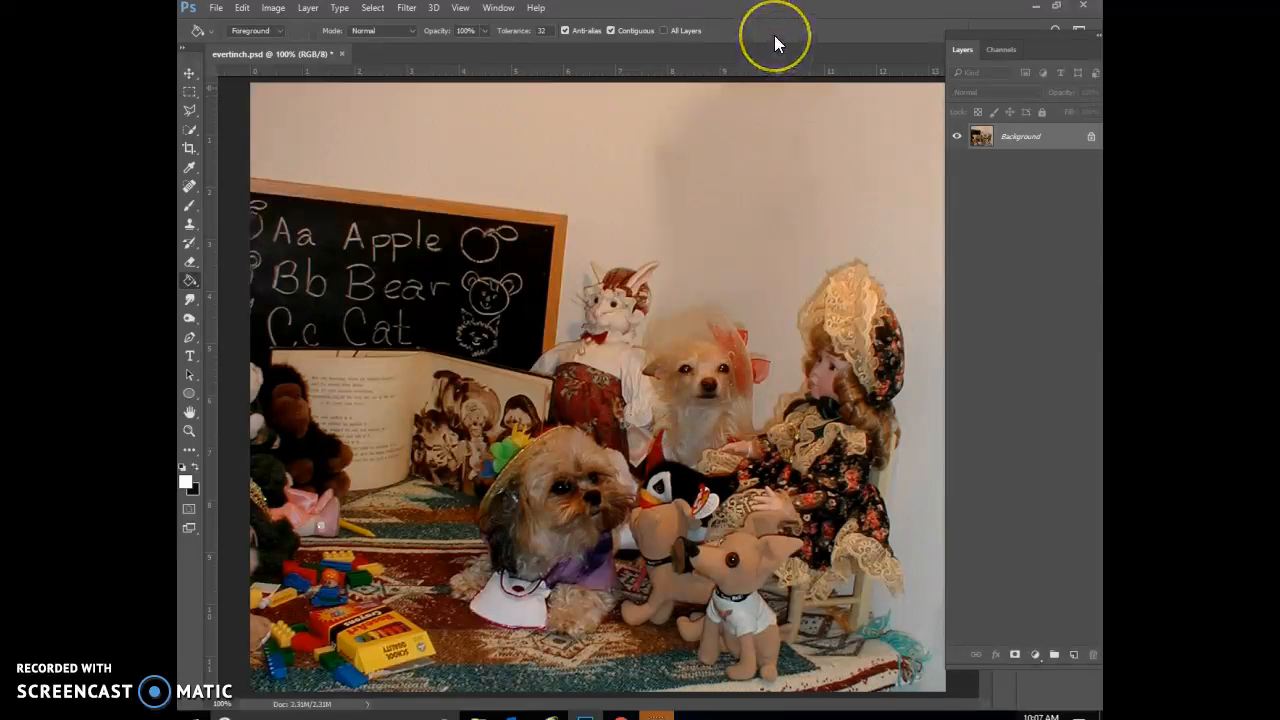
- Check in the Plug-Ins preferences that all Filter Gallery groups and names are set to show, and accept the settings
left_click(241, 9)
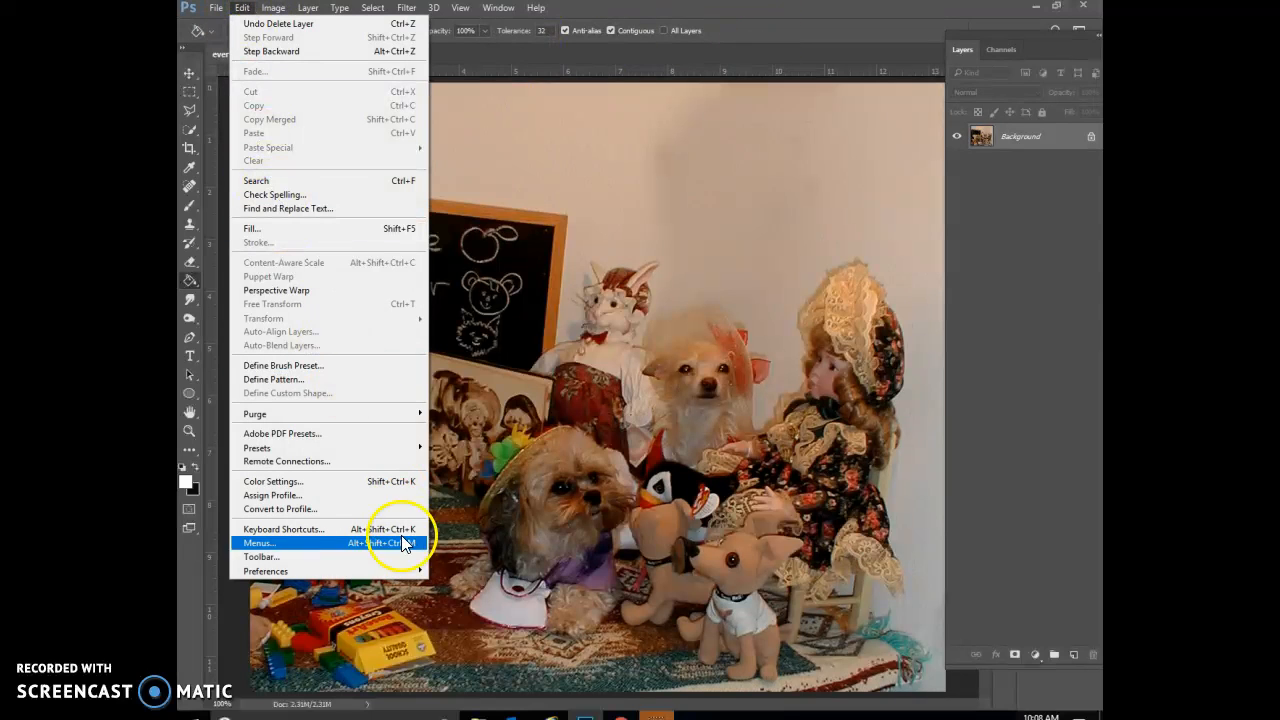
mouse_move(410, 566)
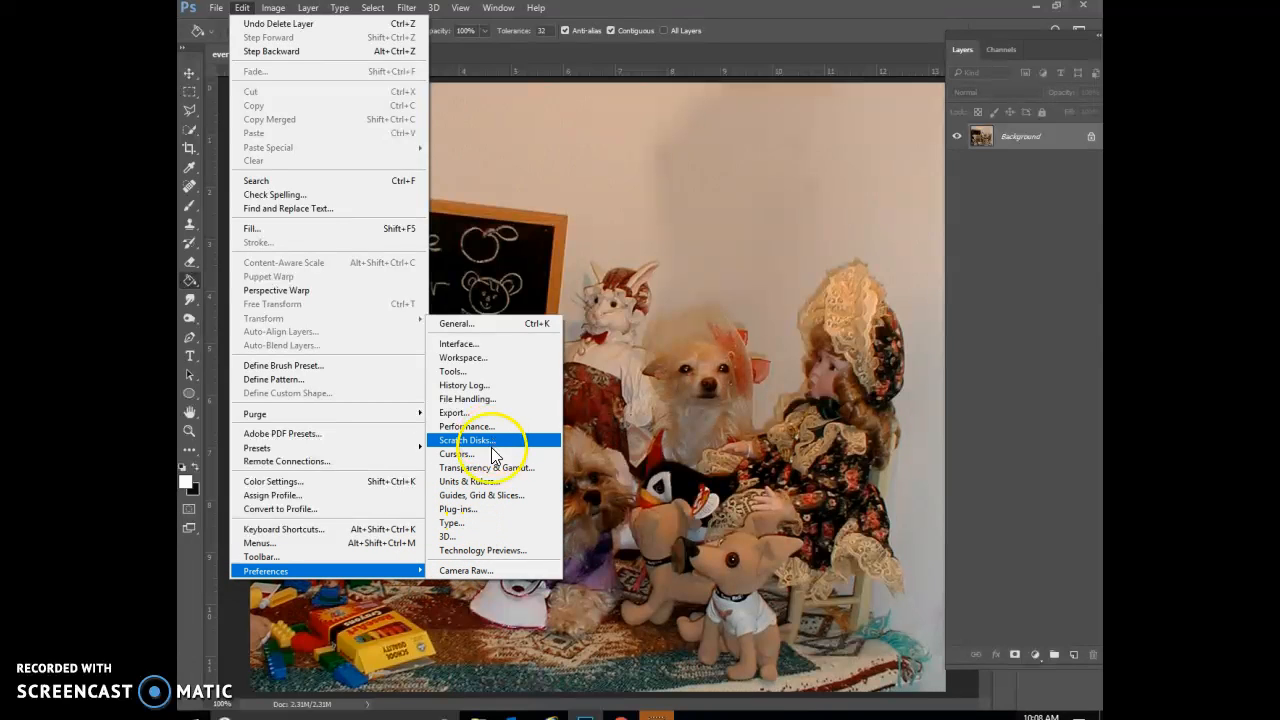
left_click(486, 512)
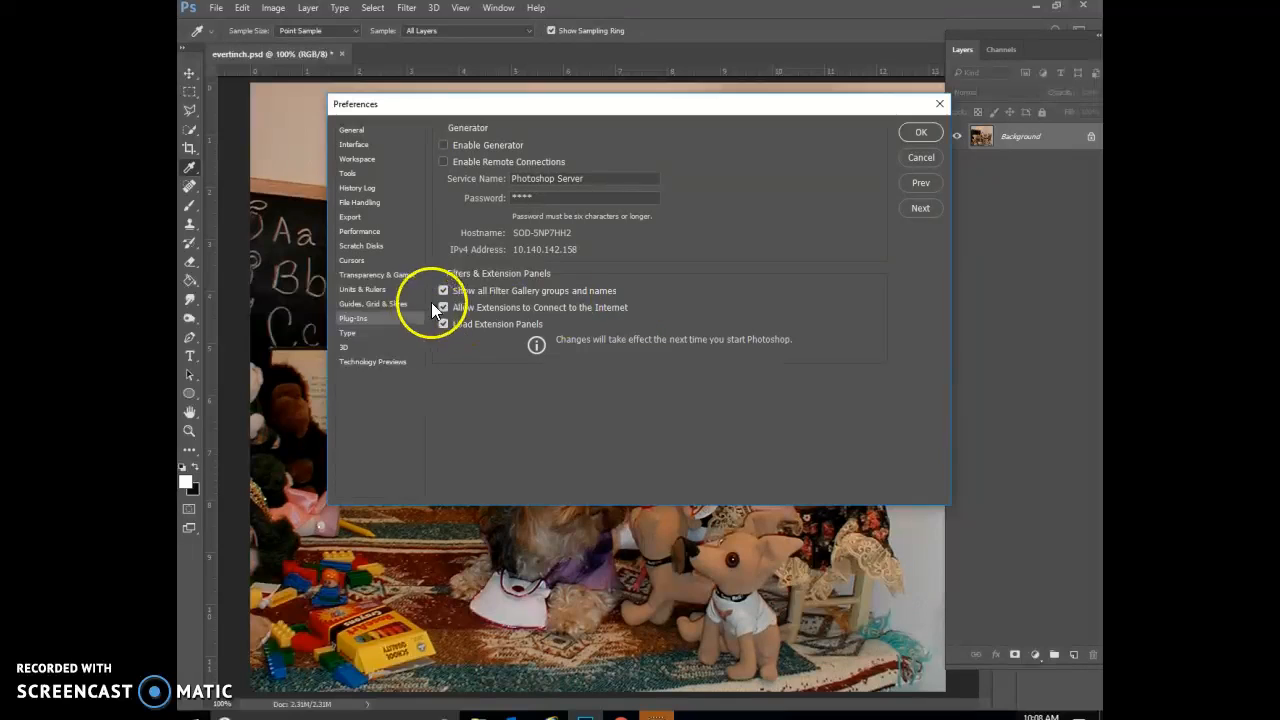
left_click(910, 134)
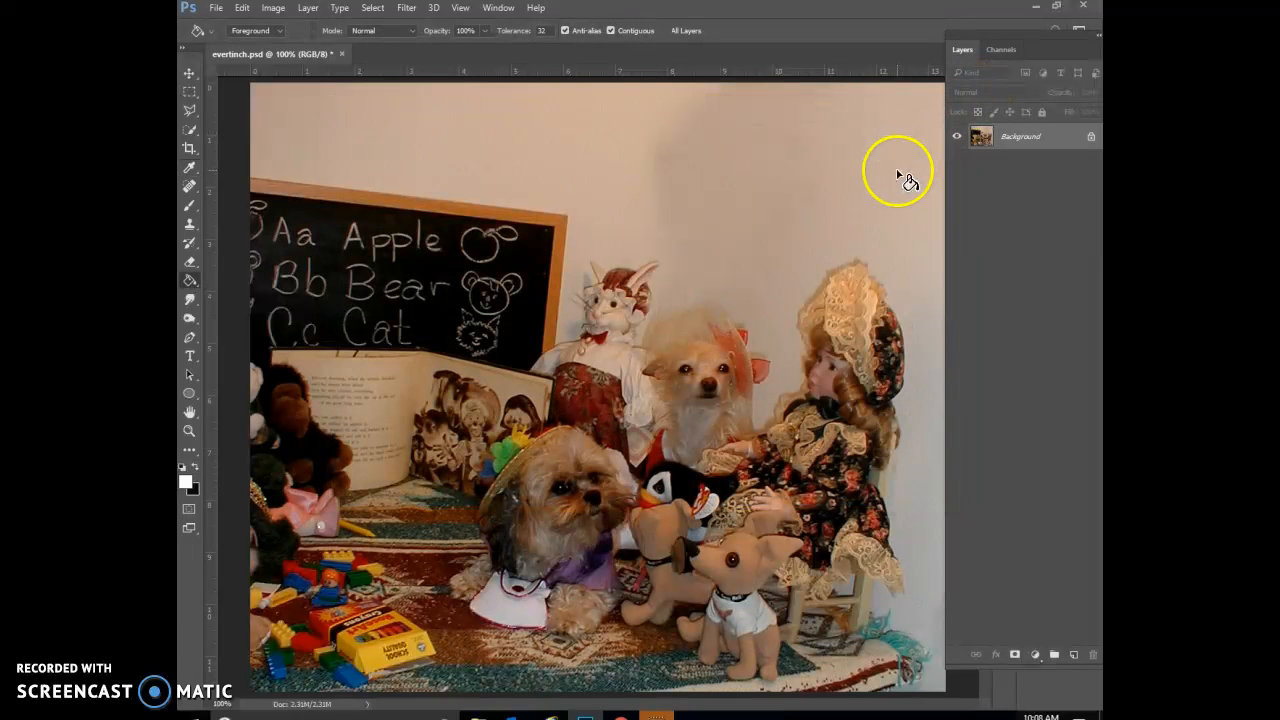
- Clone clean wall over the edge of the grey shadow above the light-coloured dog with the Clone Stamp tool
left_click_drag(1051, 40, 1006, 38)
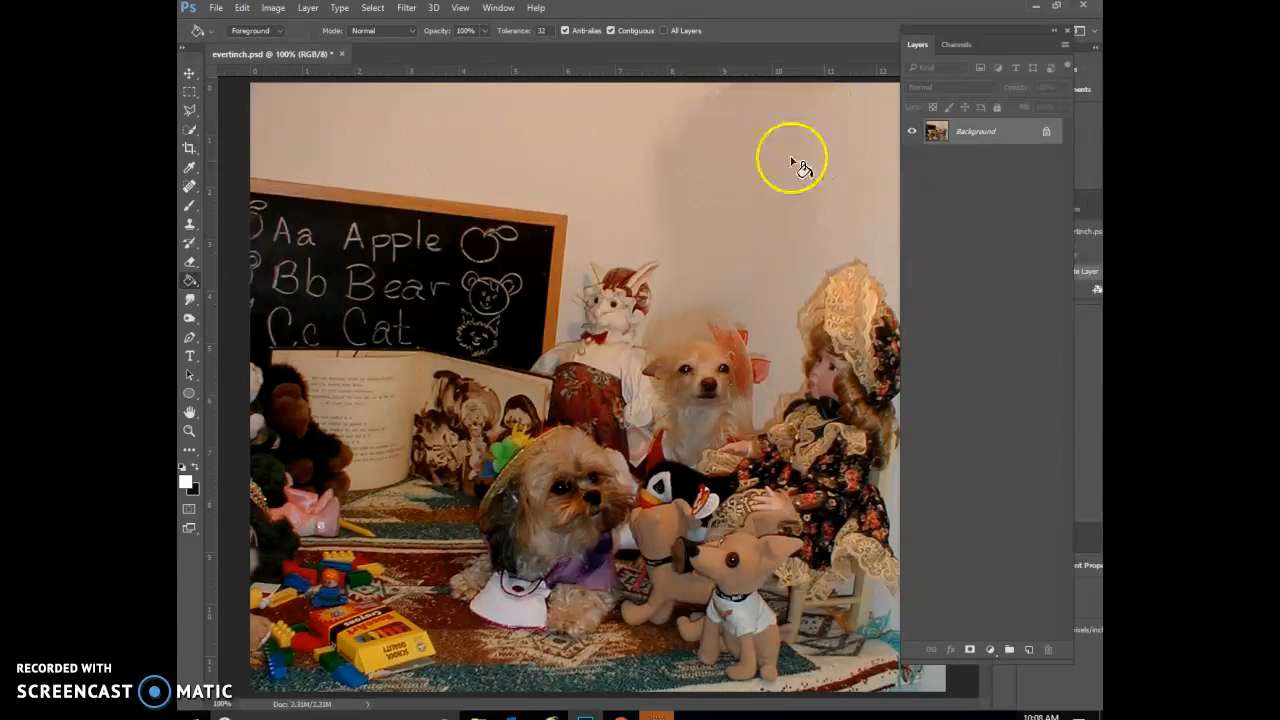
left_click(190, 226)
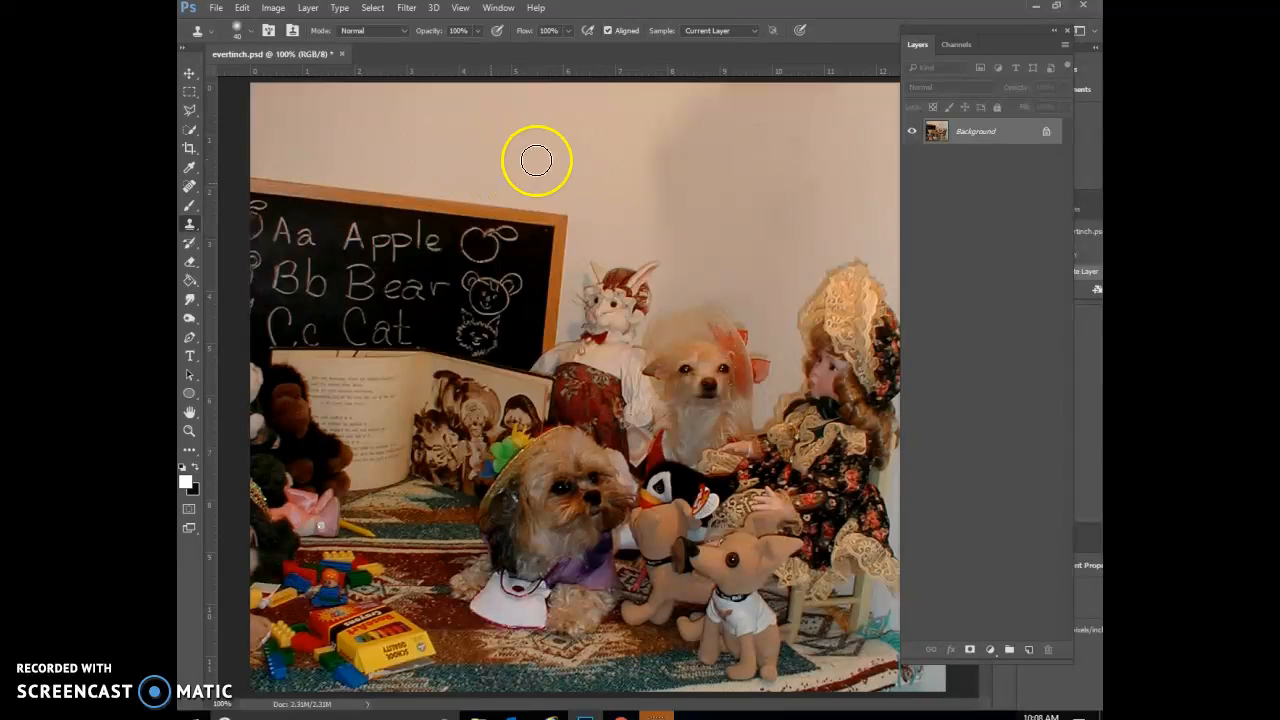
left_click(632, 151, "alt")
mouse_move(645, 149)
left_mouse_down()
mouse_move(663, 149)
mouse_move(707, 97)
left_mouse_up()
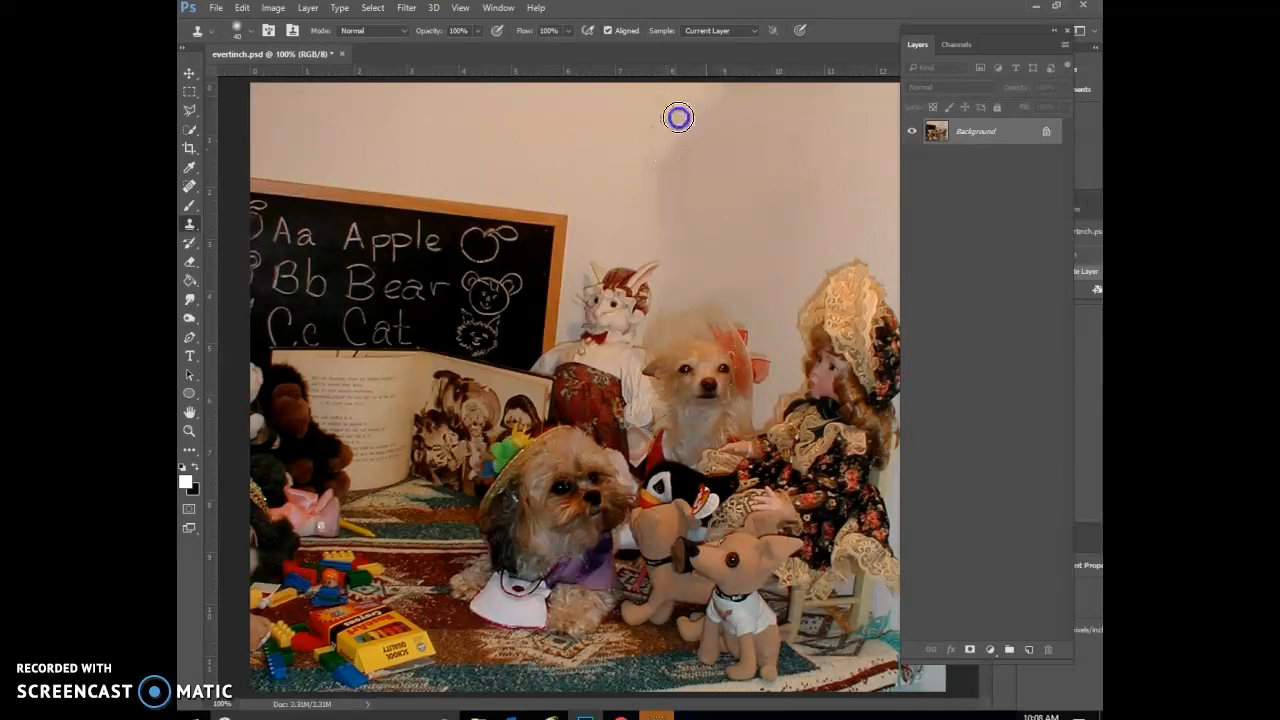
mouse_move(669, 207)
left_mouse_down()
mouse_move(685, 135)
mouse_move(729, 86)
left_mouse_up()
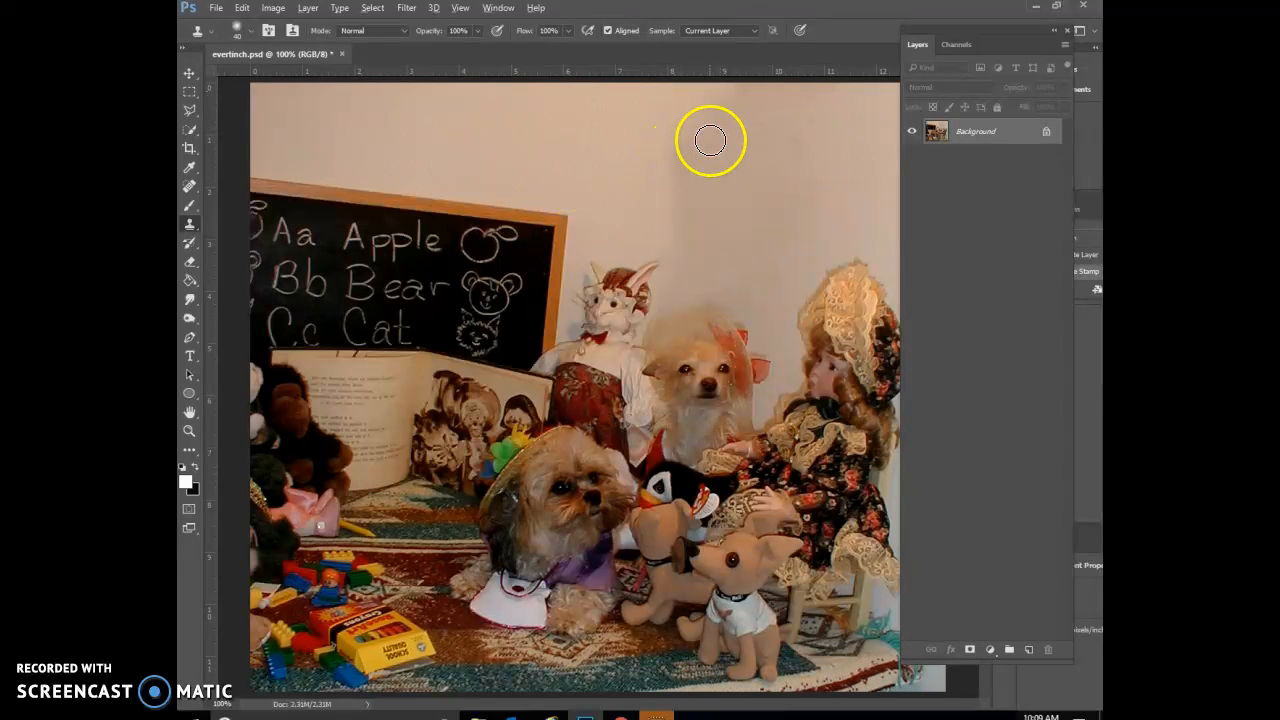
mouse_move(710, 139)
left_mouse_down()
mouse_move(694, 92)
mouse_move(692, 144)
mouse_move(677, 94)
mouse_move(704, 124)
mouse_move(717, 89)
left_mouse_up()
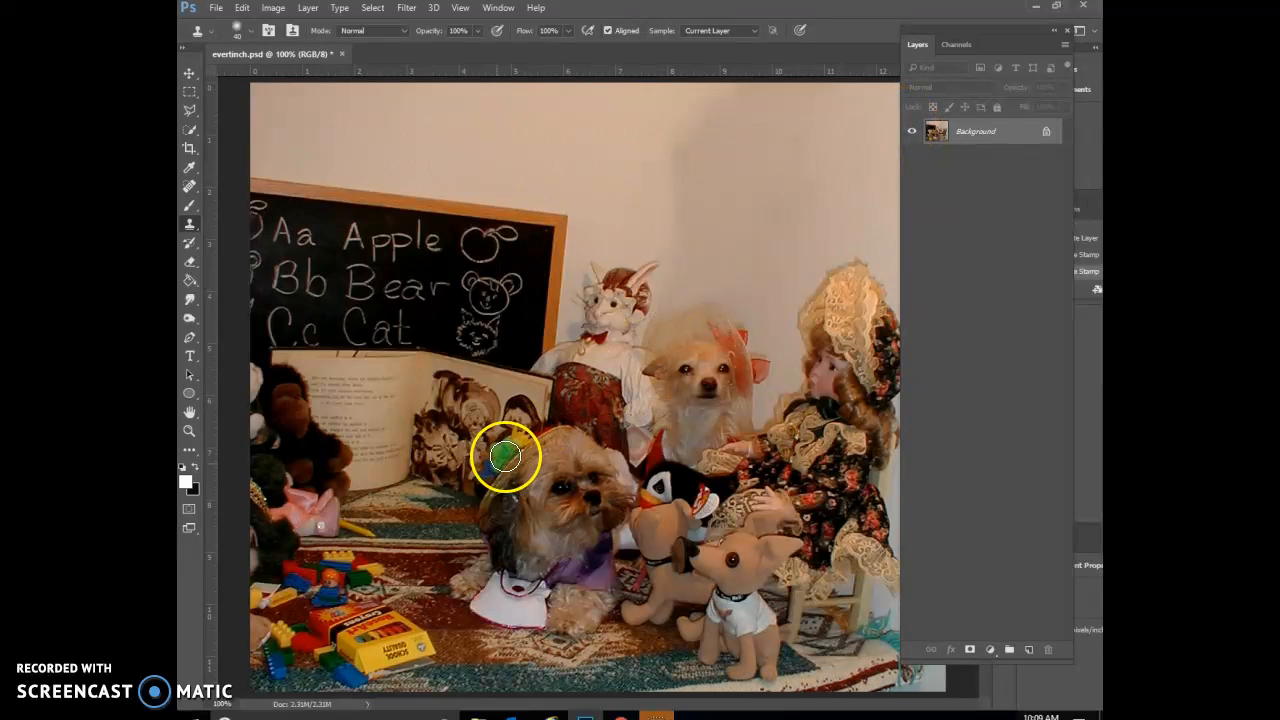
left_click_drag(748, 352, 752, 338)
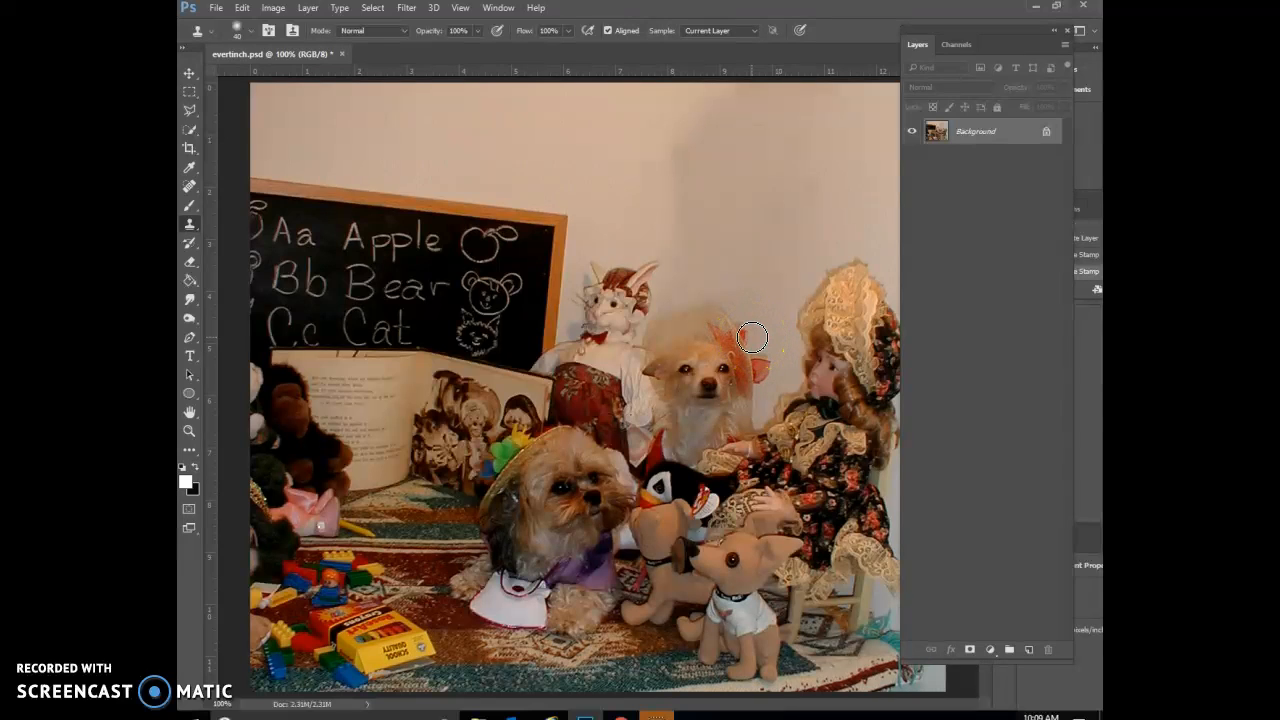
- Duplicate the Background layer as Background copy and hide the original Background layer
right_click(996, 133)
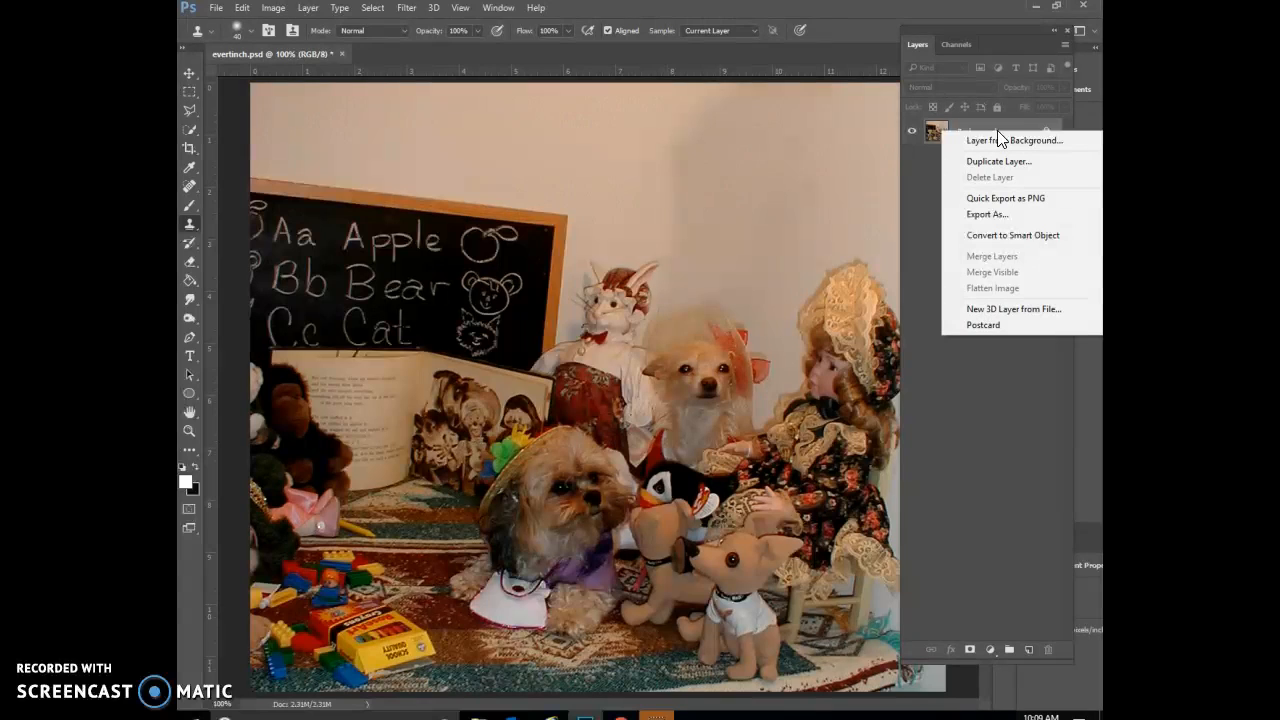
left_click(990, 161)
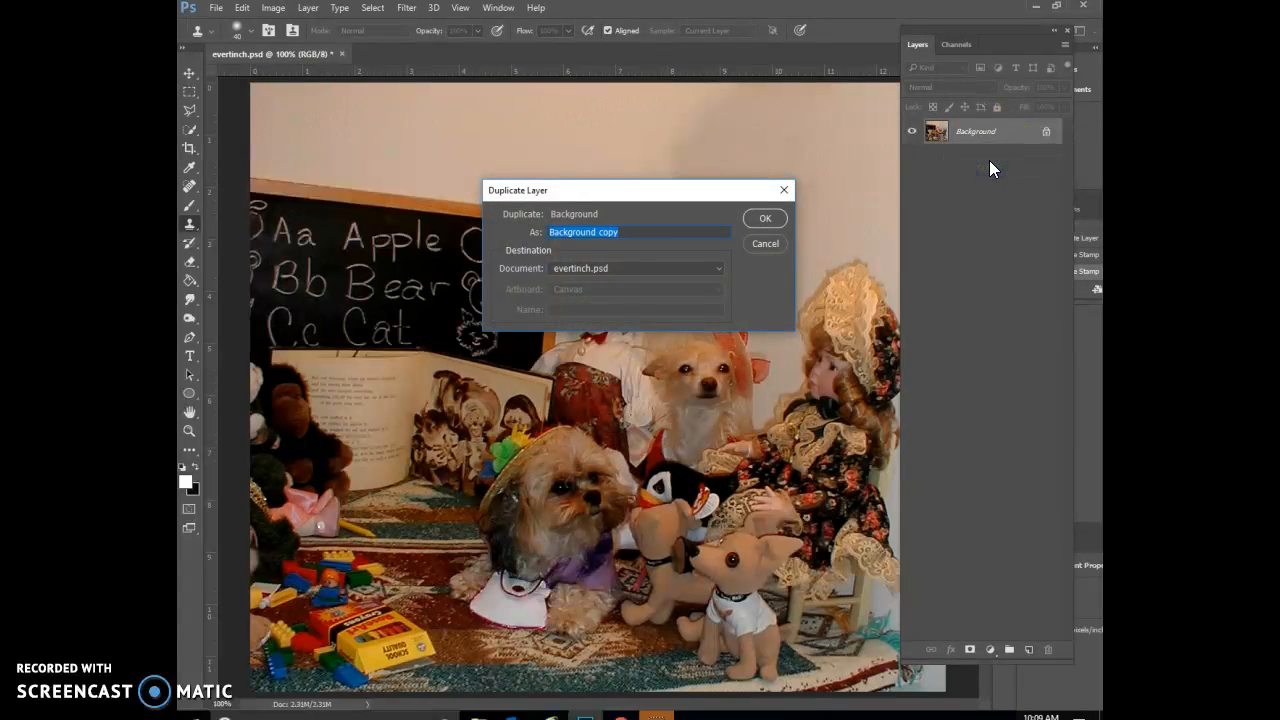
left_click(765, 218)
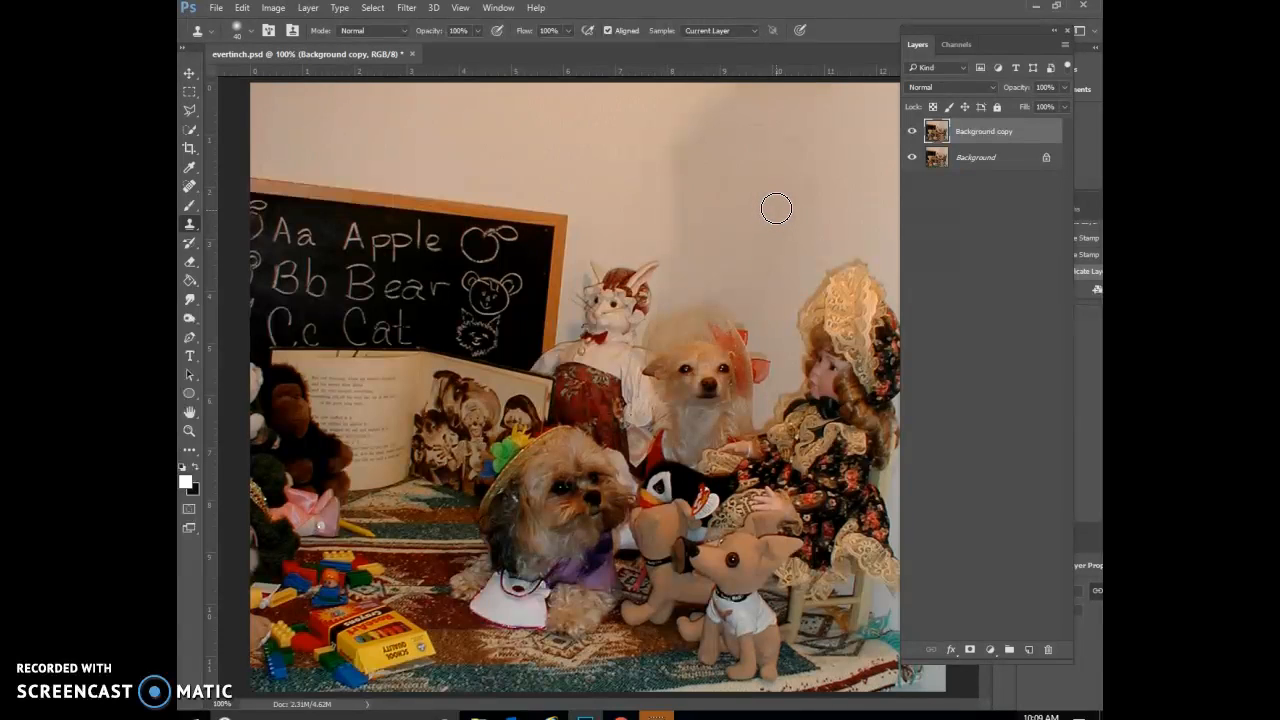
left_click(911, 157)
- Apply the Glowing Edges filter to Background copy with Edge Width 1, Edge Brightness 7 and Smoothness 6
left_click(412, 12)
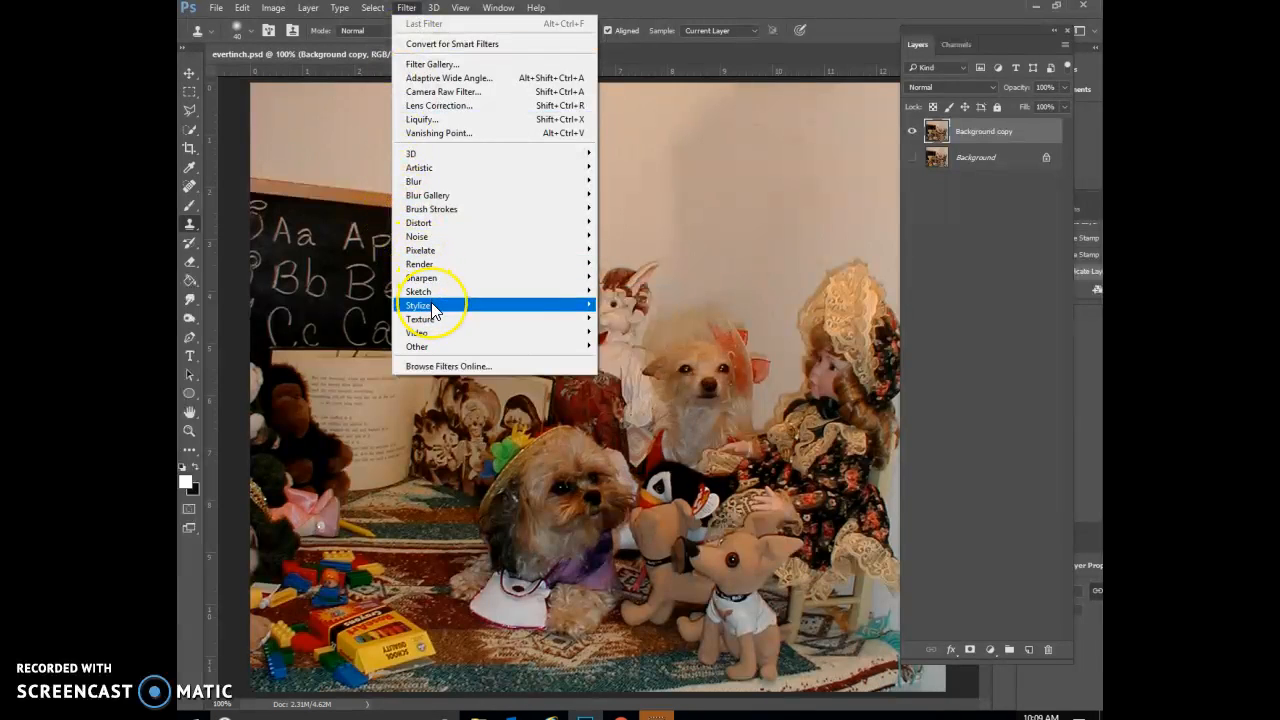
mouse_move(431, 306)
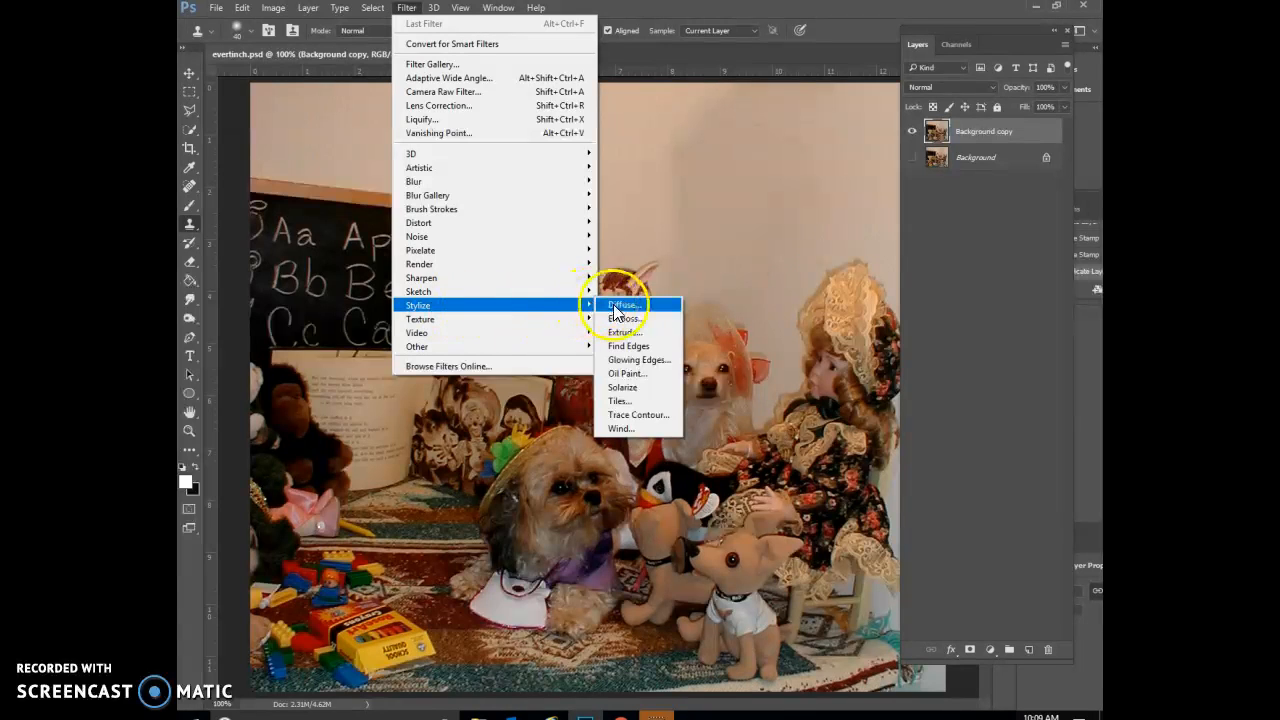
left_click(628, 358)
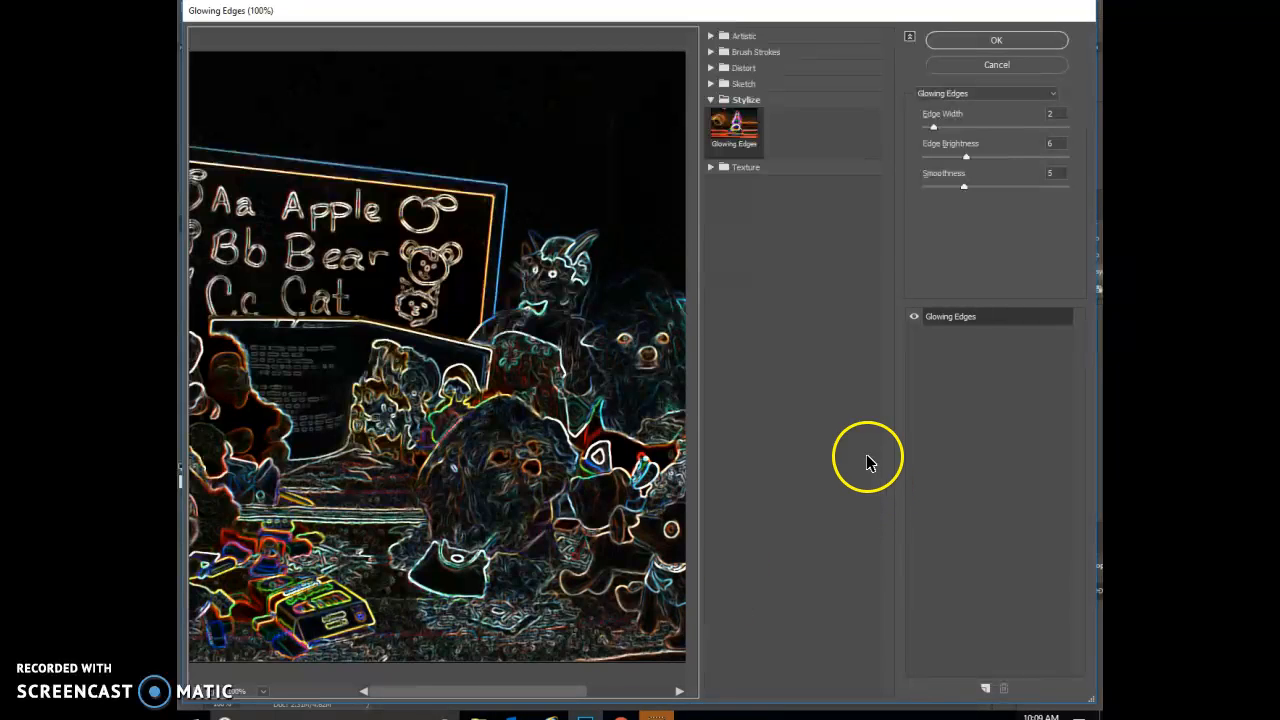
left_click(933, 127)
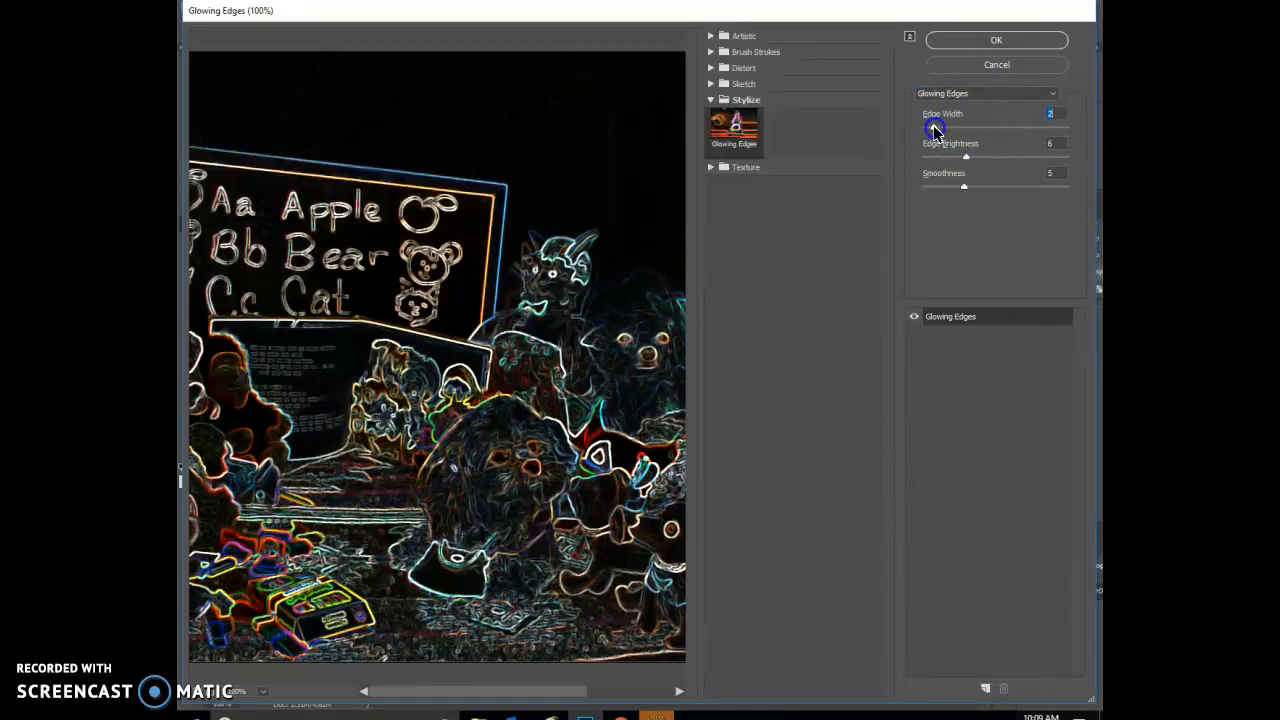
left_click_drag(931, 128, 929, 130)
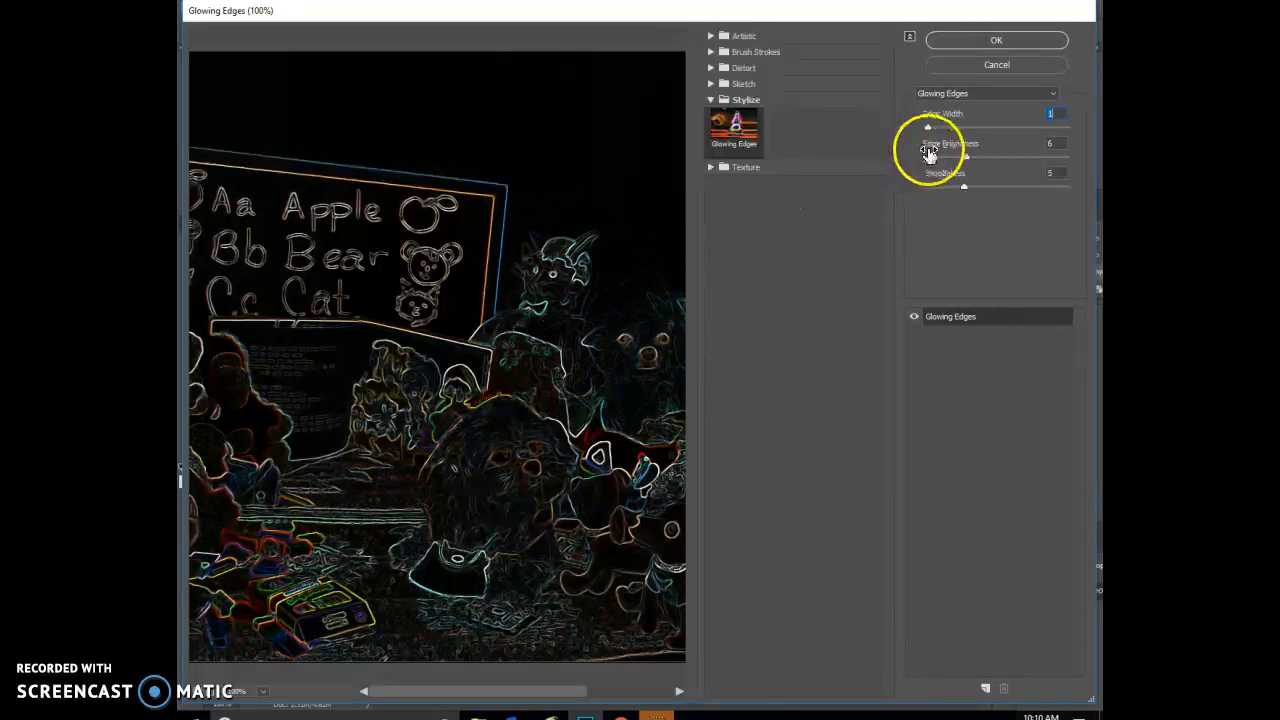
mouse_move(965, 157)
left_mouse_down()
mouse_move(978, 160)
mouse_move(951, 153)
mouse_move(976, 149)
mouse_move(979, 188)
mouse_move(960, 183)
mouse_move(985, 185)
mouse_move(975, 180)
left_mouse_up()
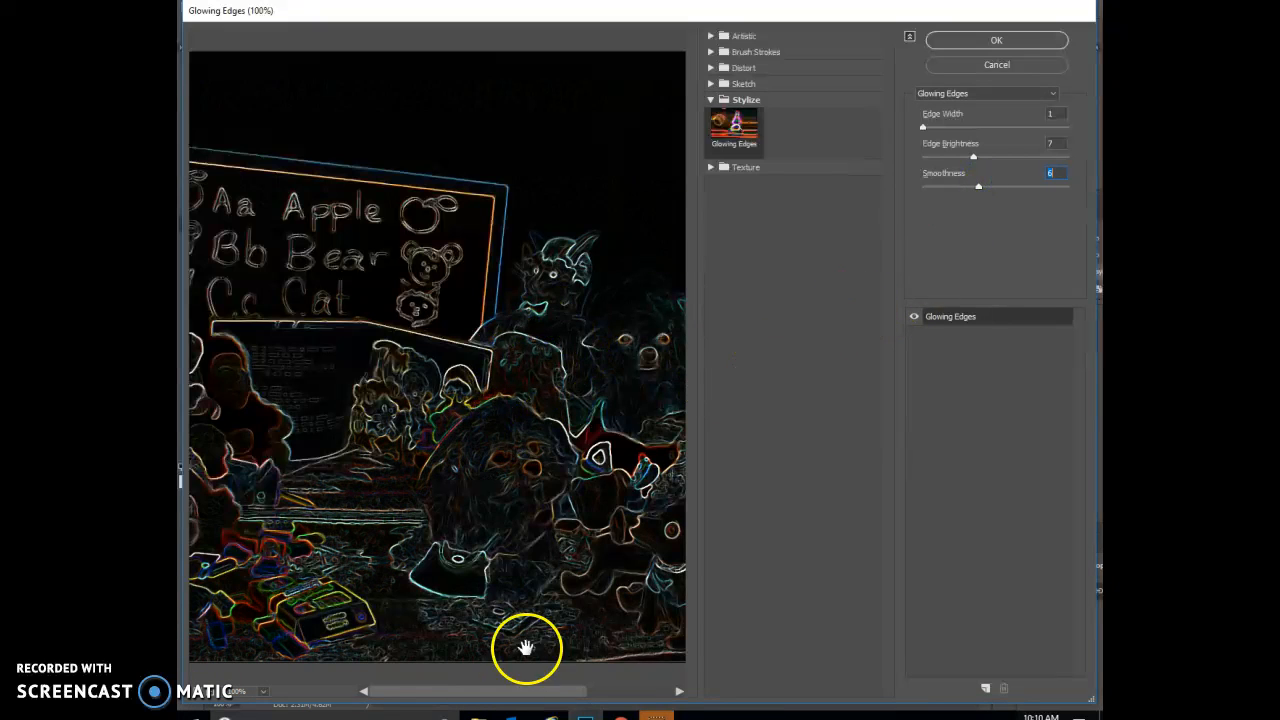
left_click(1041, 46)
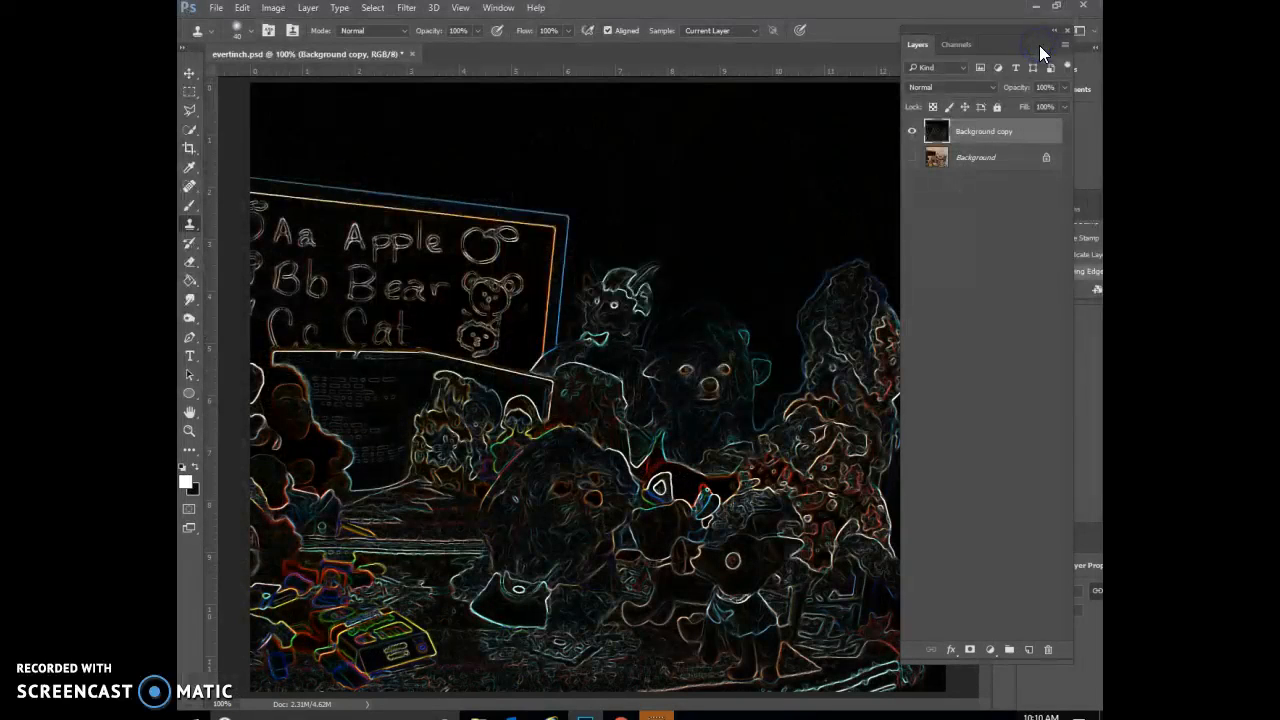
- Duplicate the filtered layer as Background copy 2, hide Background copy and keep the new layer selected
left_click(1006, 138)
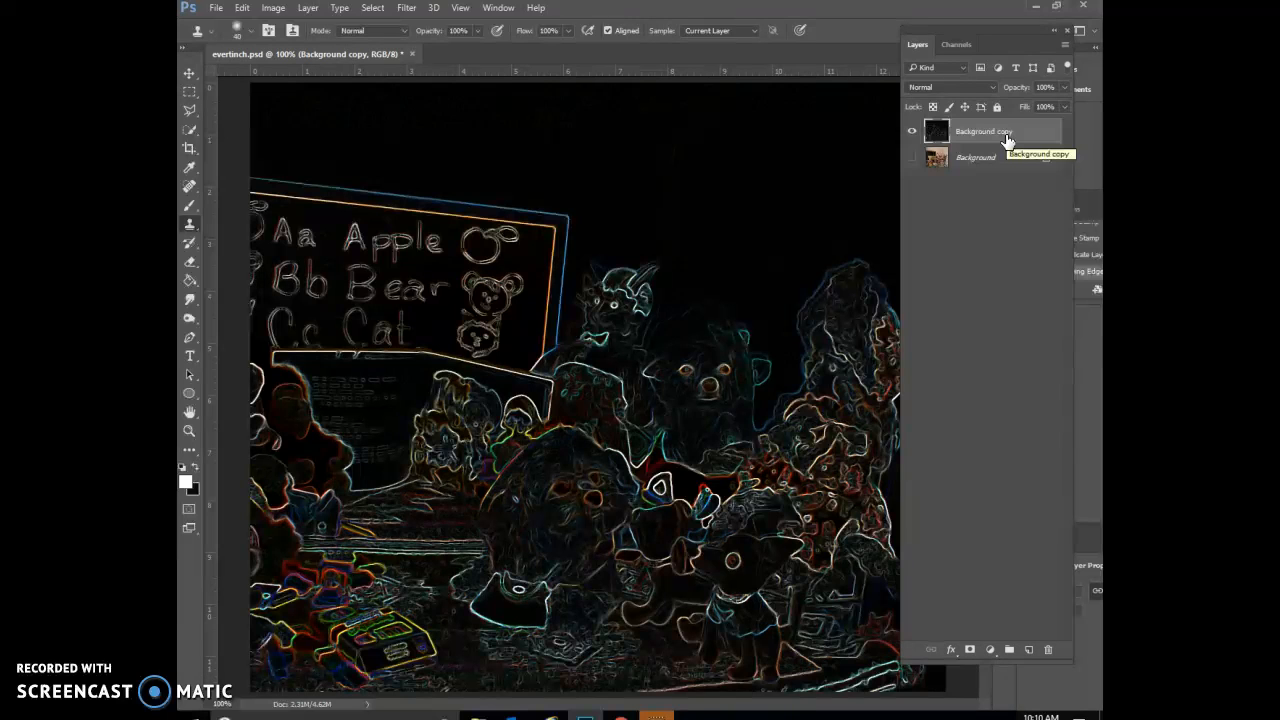
right_click(1004, 133)
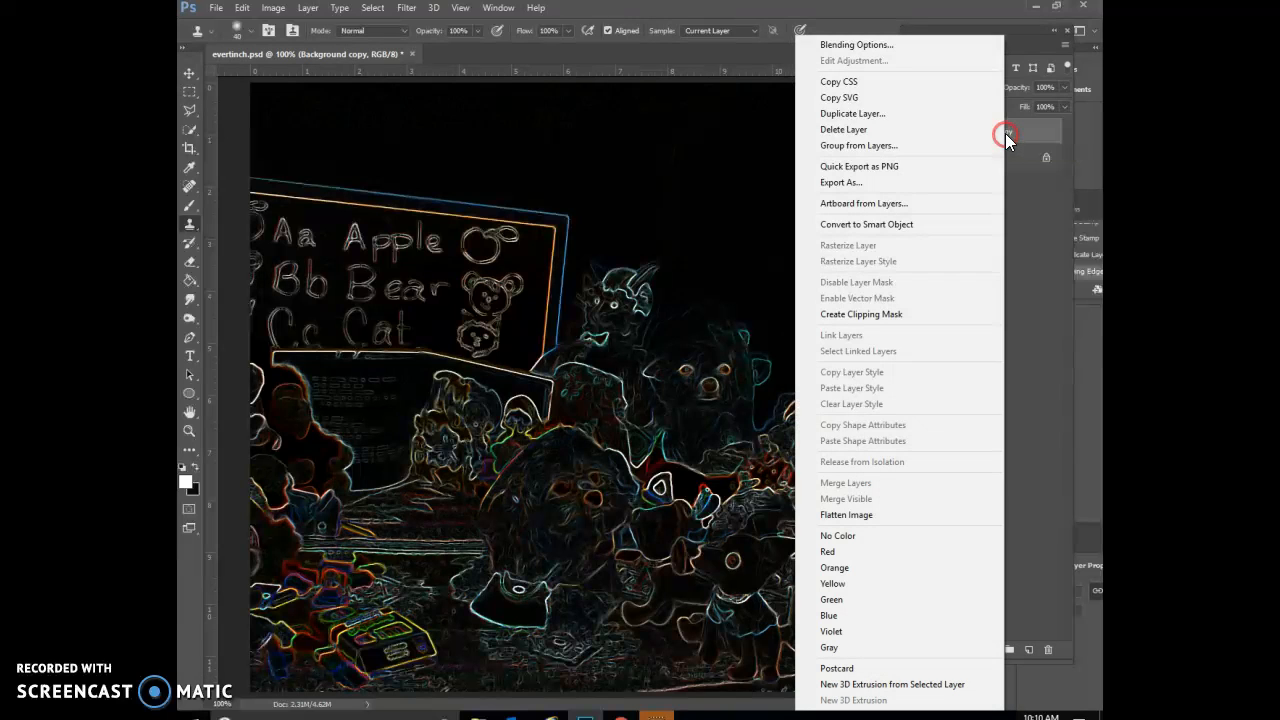
left_click(953, 116)
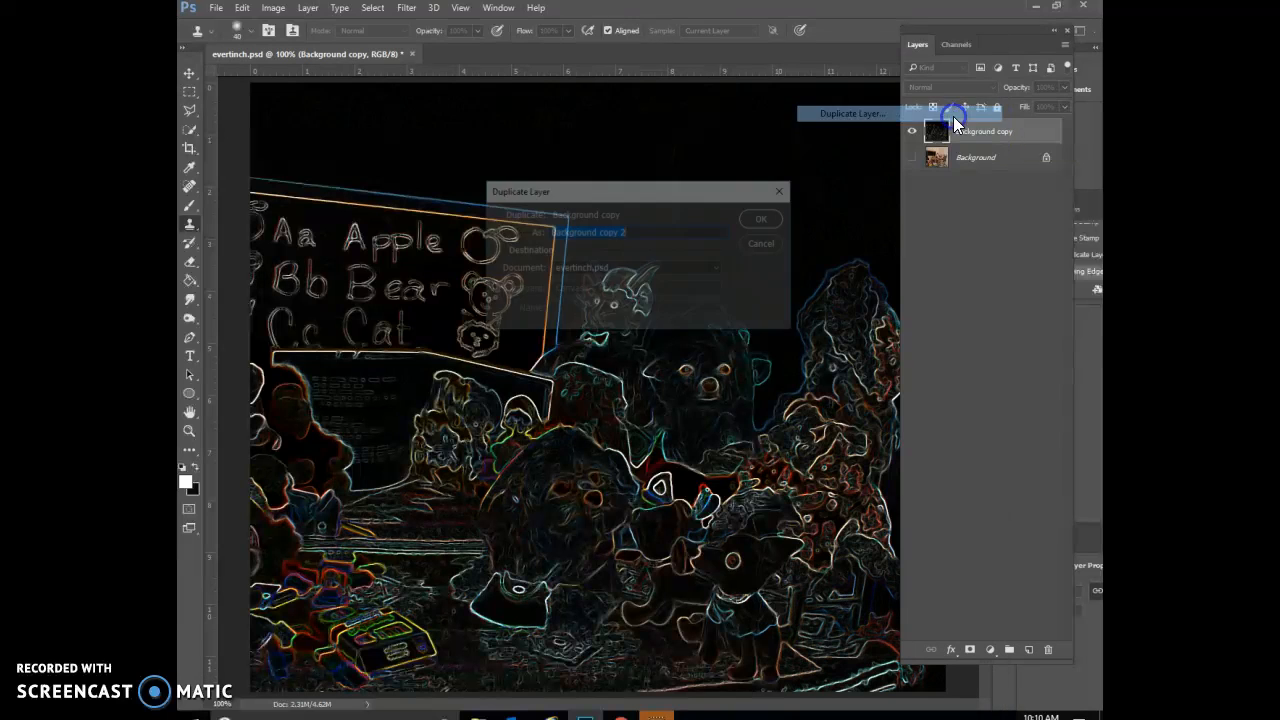
left_click(765, 218)
left_click(911, 157)
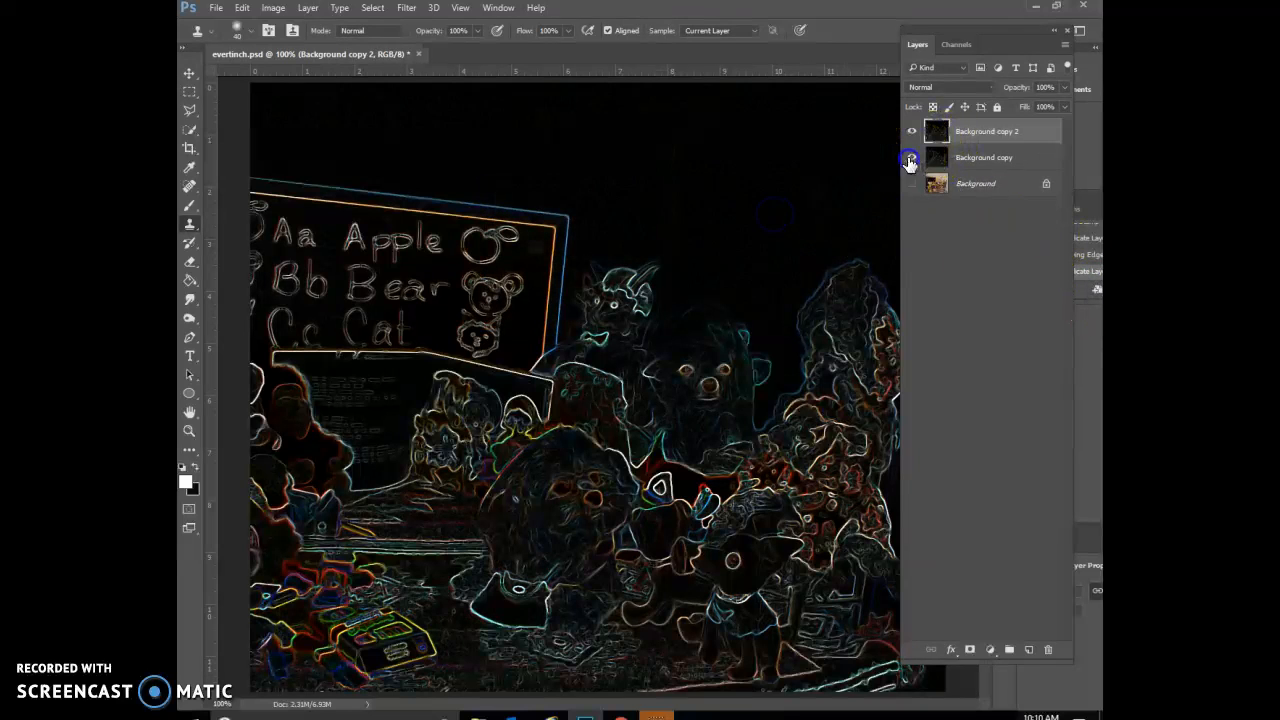
left_click(1050, 132)
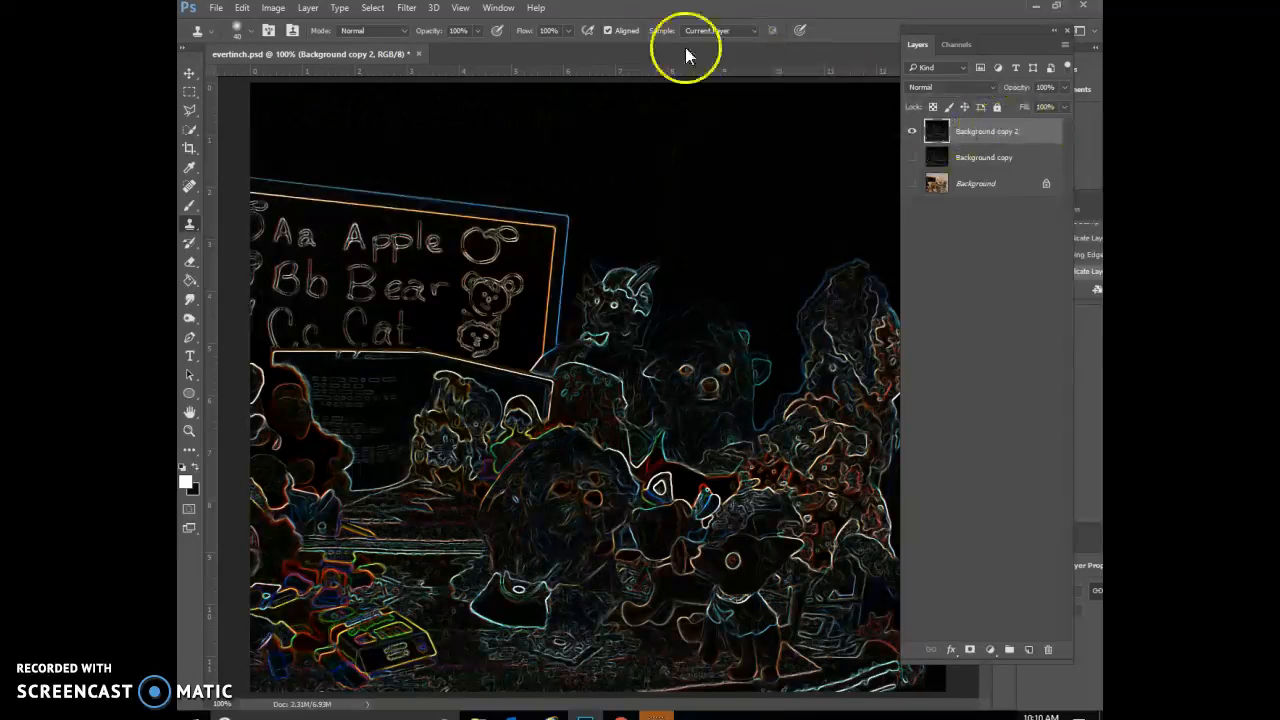
- Invert Background copy 2 to a white background and desaturate it into a grey line drawing
left_click(280, 10)
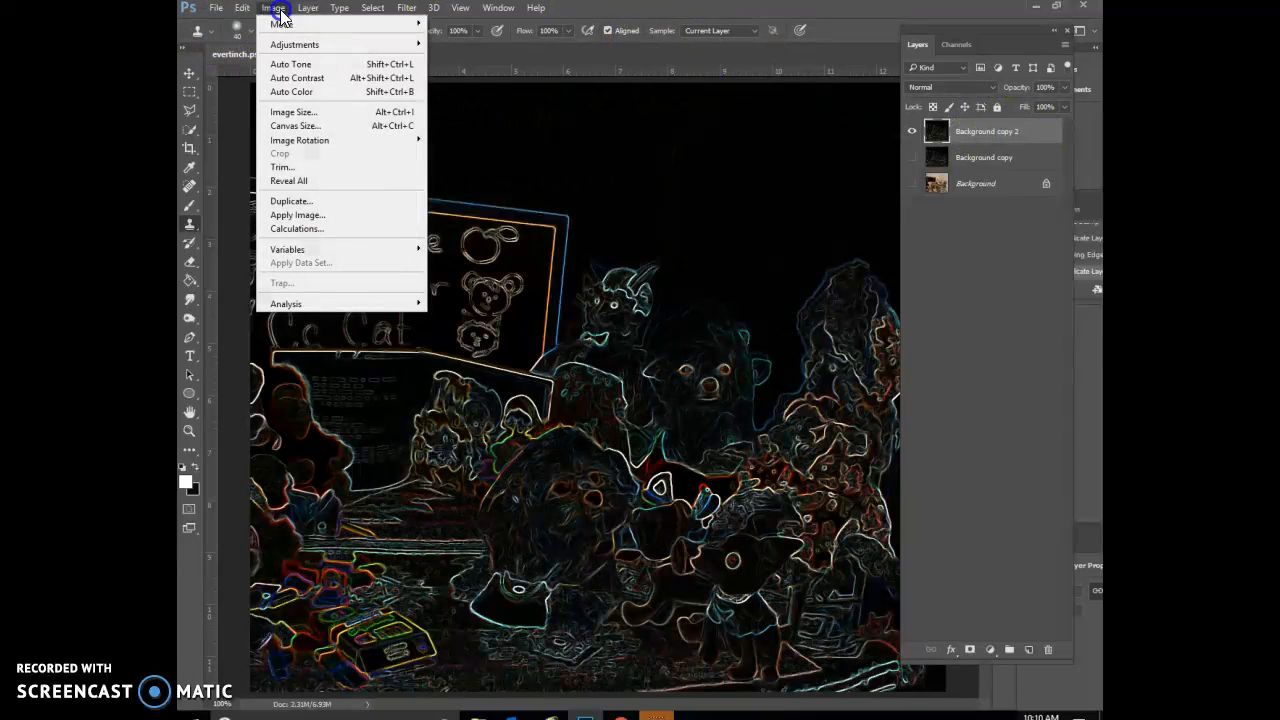
mouse_move(300, 44)
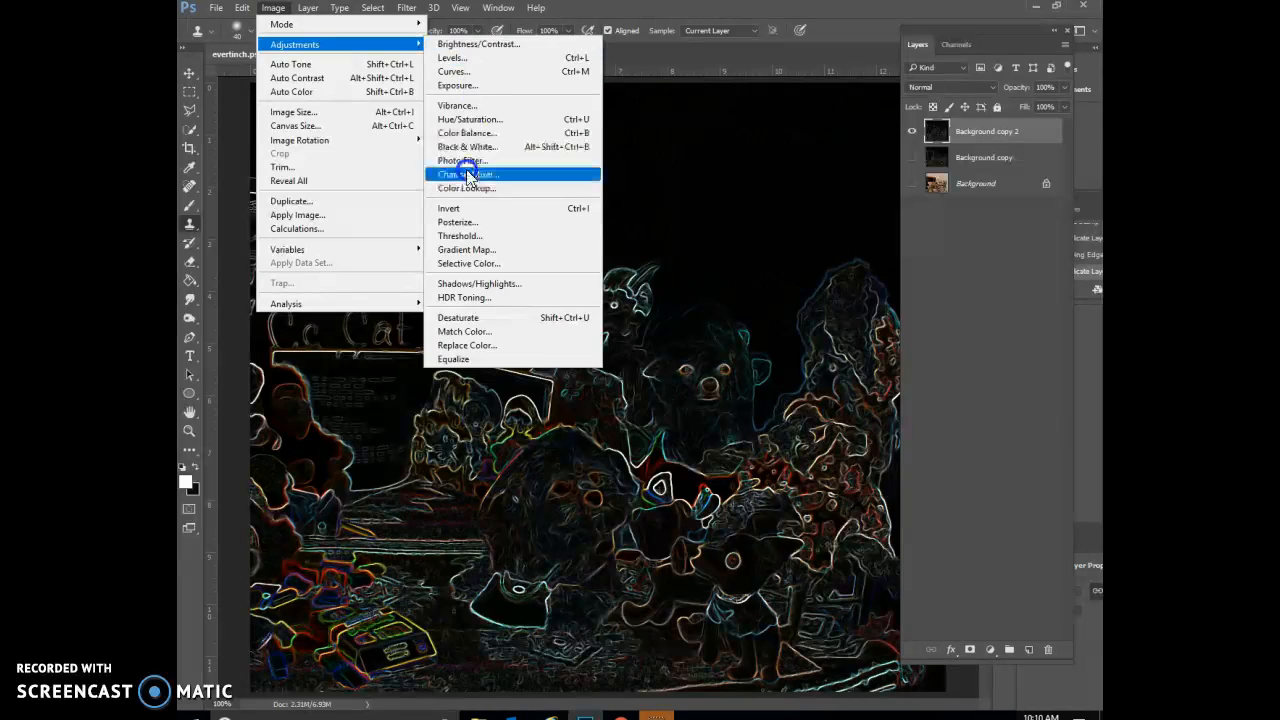
left_click(452, 208)
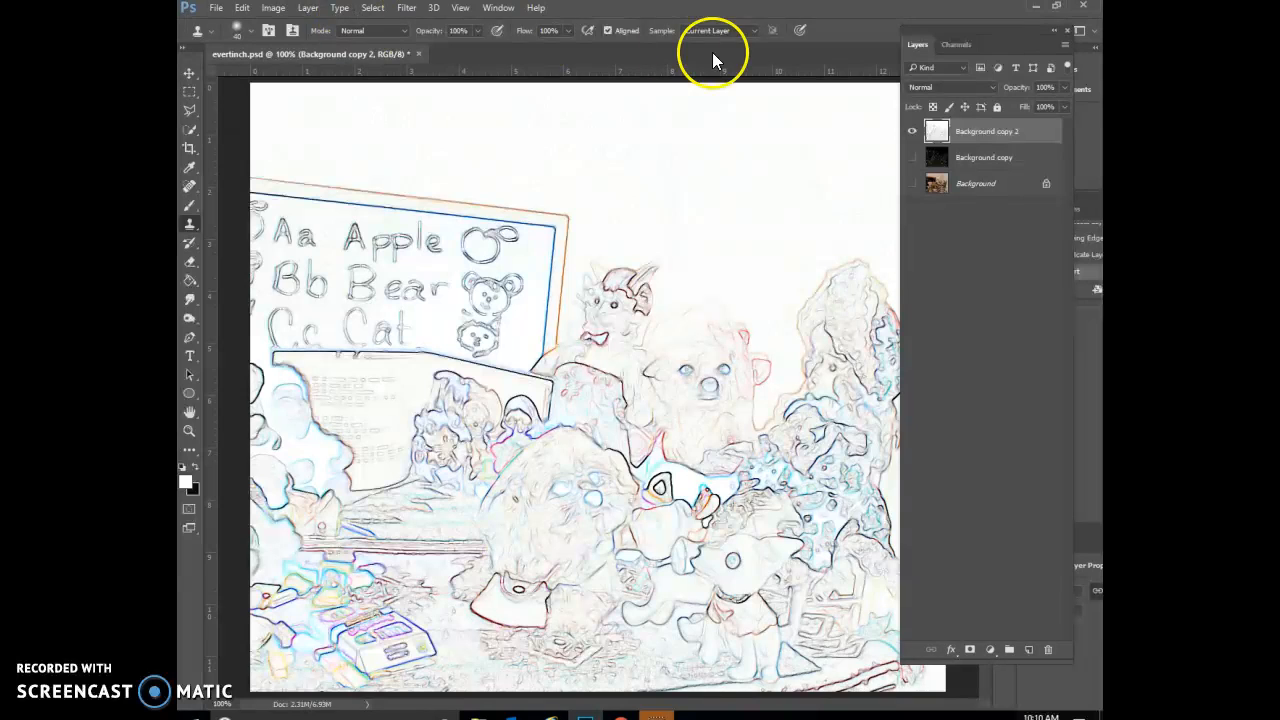
left_click(278, 9)
mouse_move(290, 44)
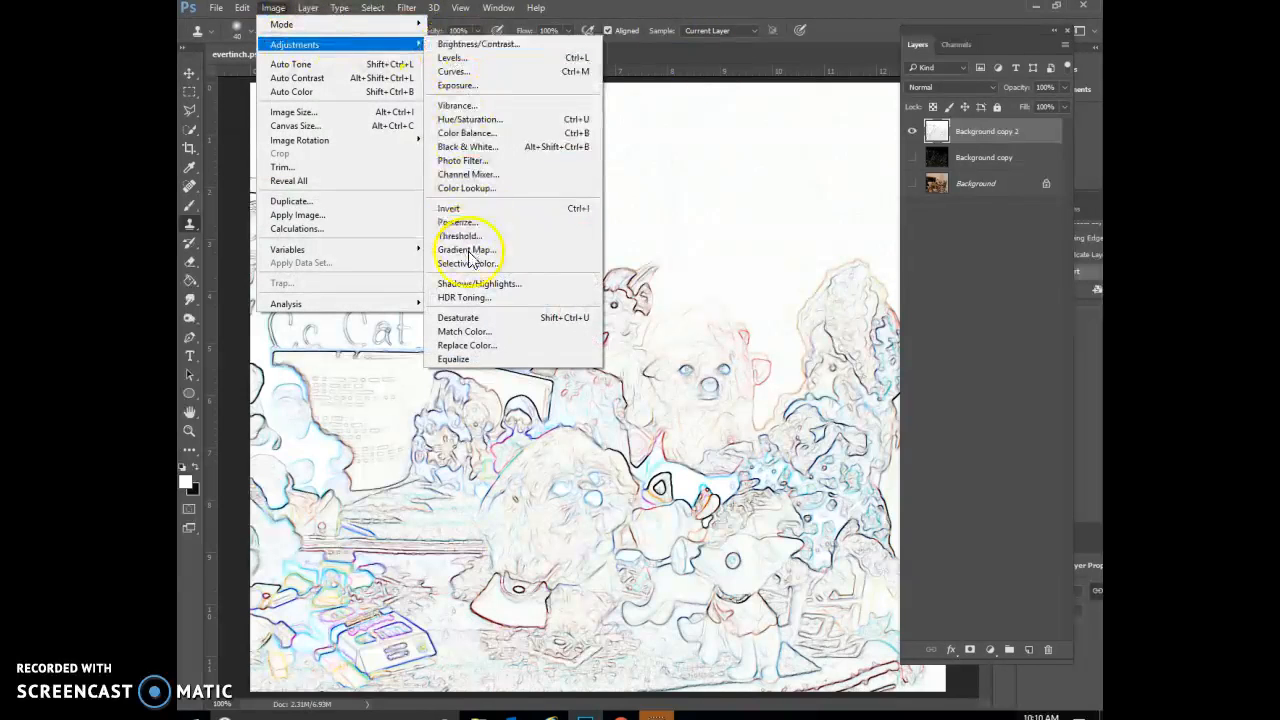
left_click(490, 318)
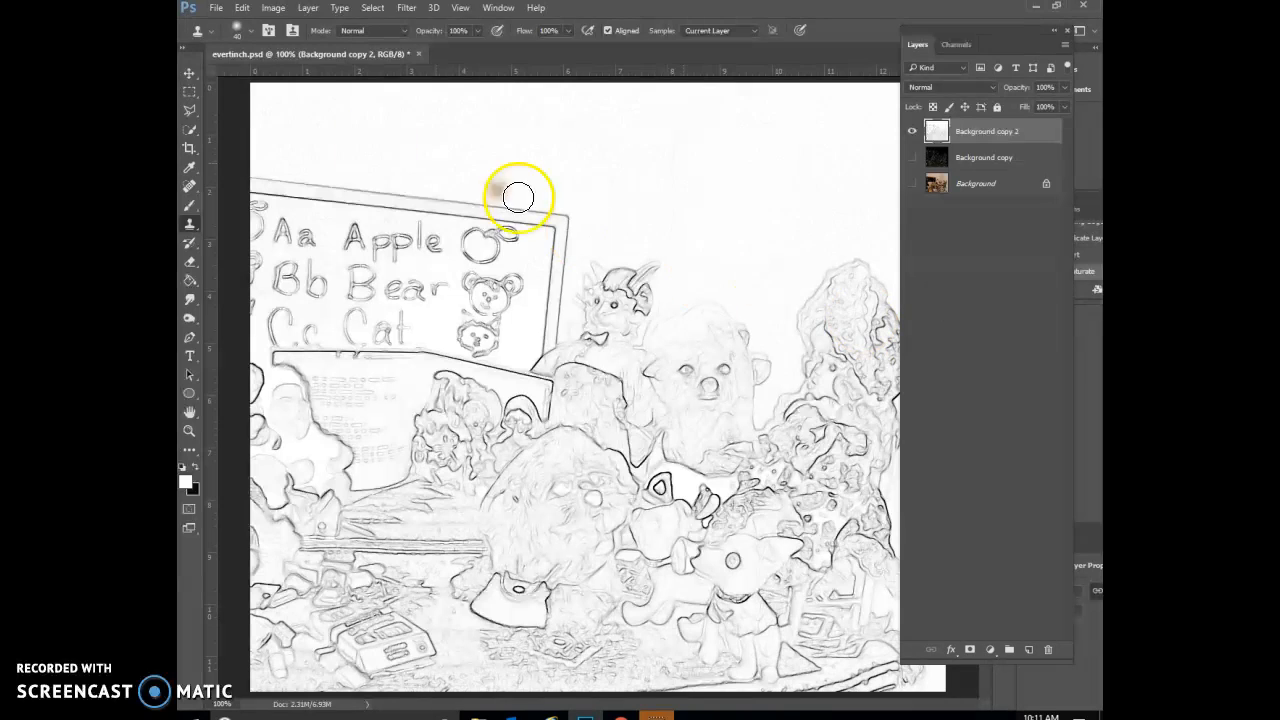
- Darken the outlines on Background copy 2 with a Levels adjustment, raising the RGB shadow input to about 181
left_click(272, 8)
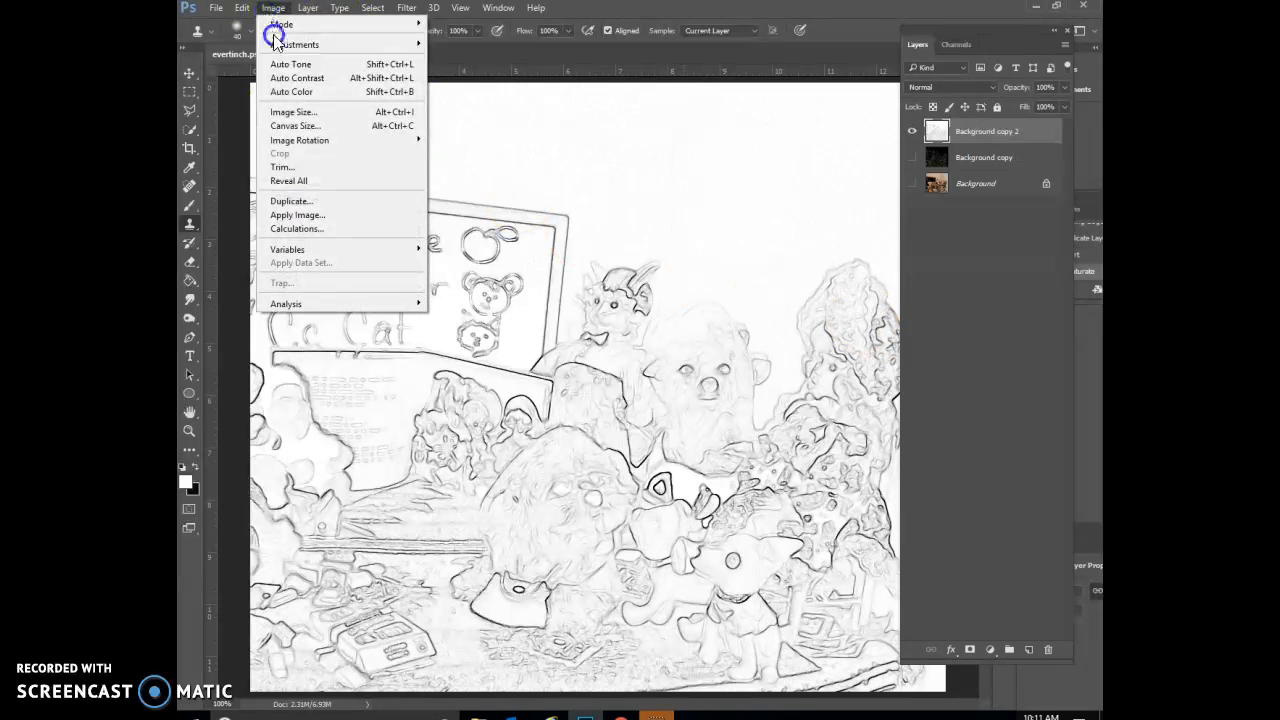
left_click(410, 40)
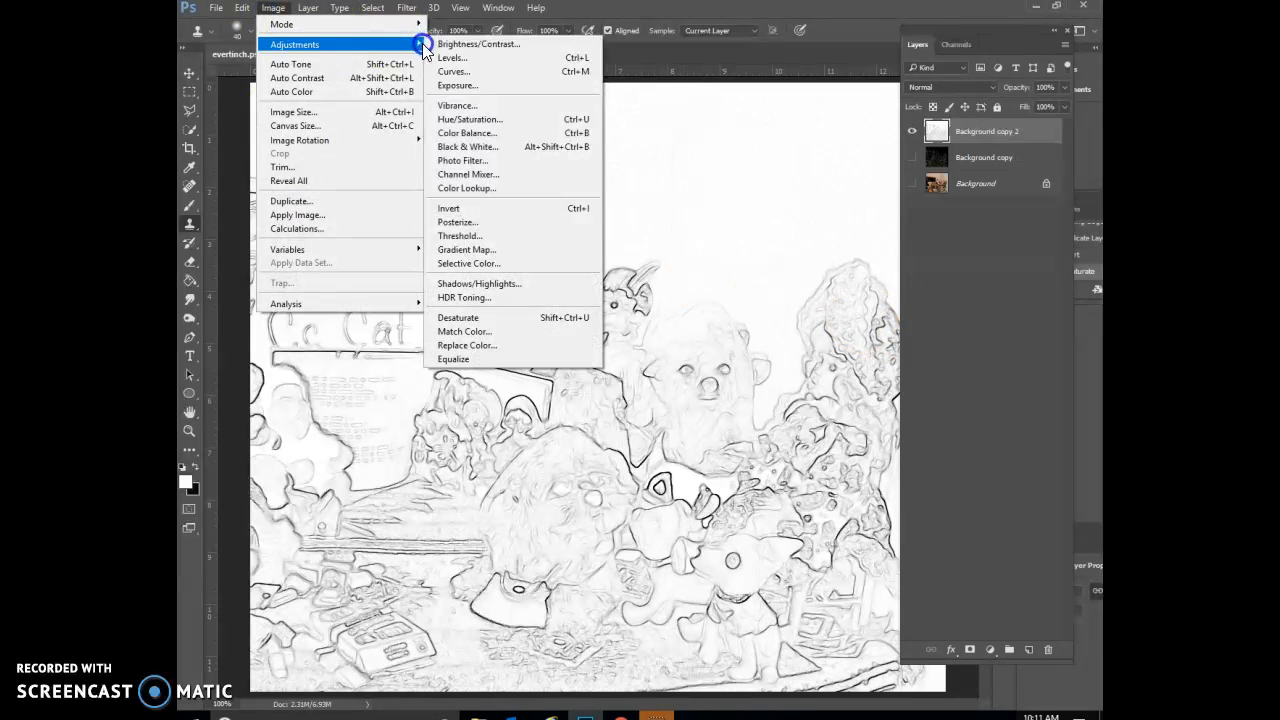
left_click(445, 61)
left_click_drag(822, 264, 946, 243)
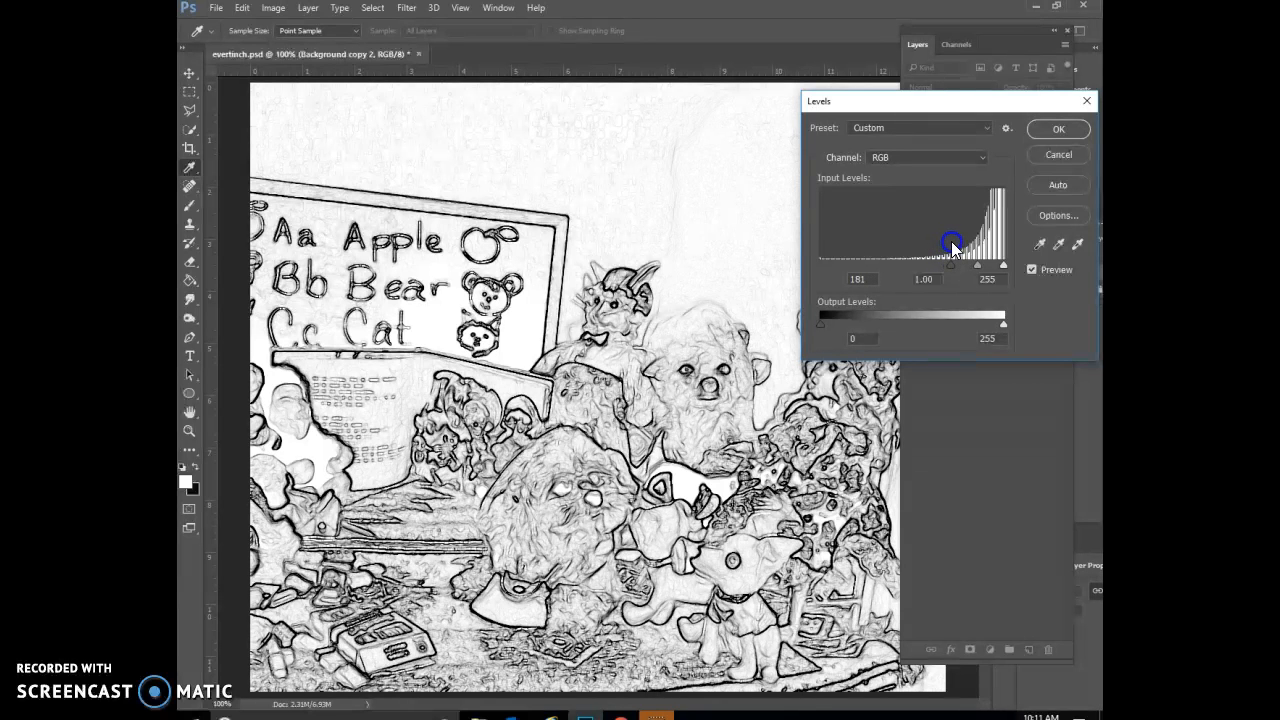
left_click(1073, 124)
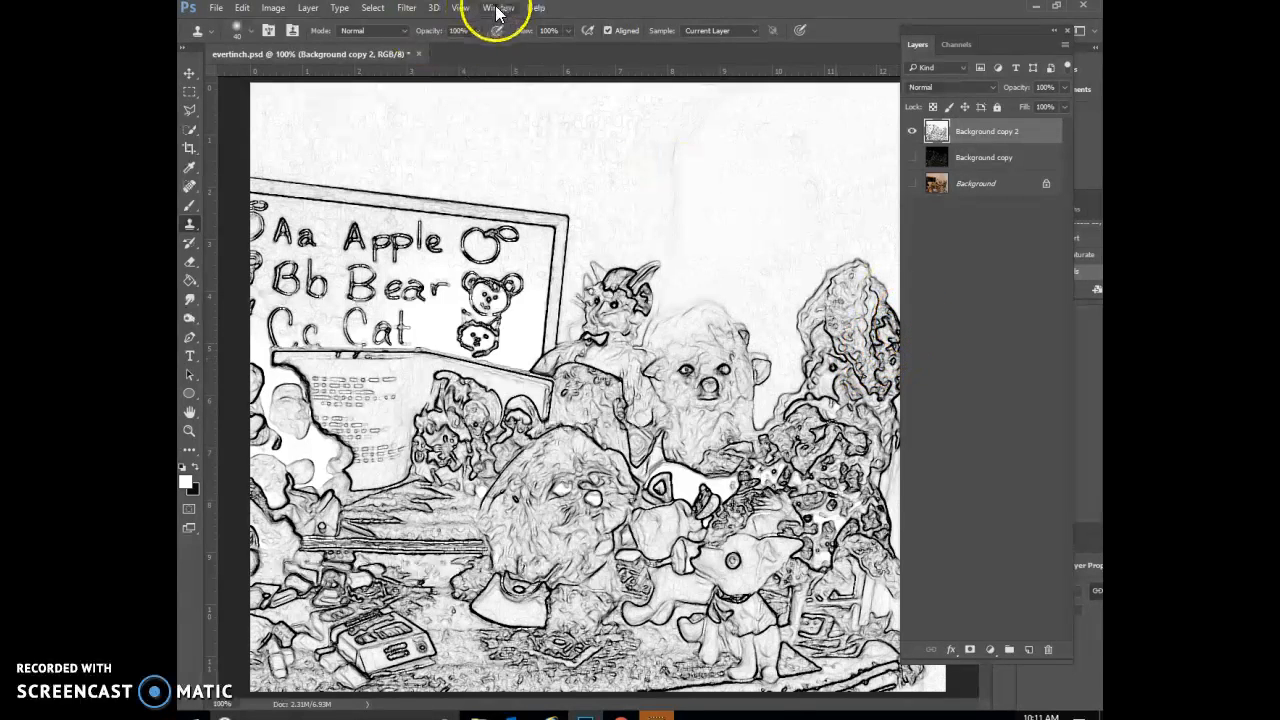
- Zoom the line drawing to 200% and examine the outlines around the cat doll and dogs
left_click(466, 8)
left_click(482, 107)
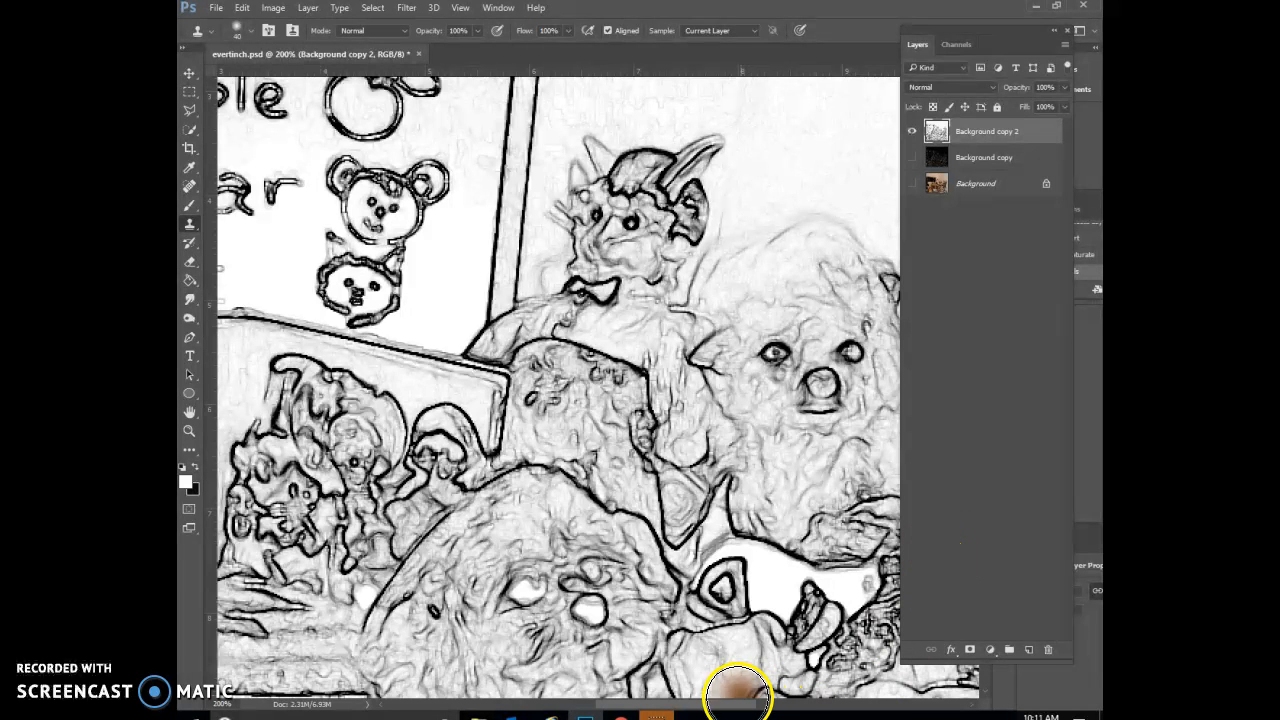
mouse_move(731, 709)
left_mouse_down()
mouse_move(655, 714)
mouse_move(734, 688)
left_mouse_up()
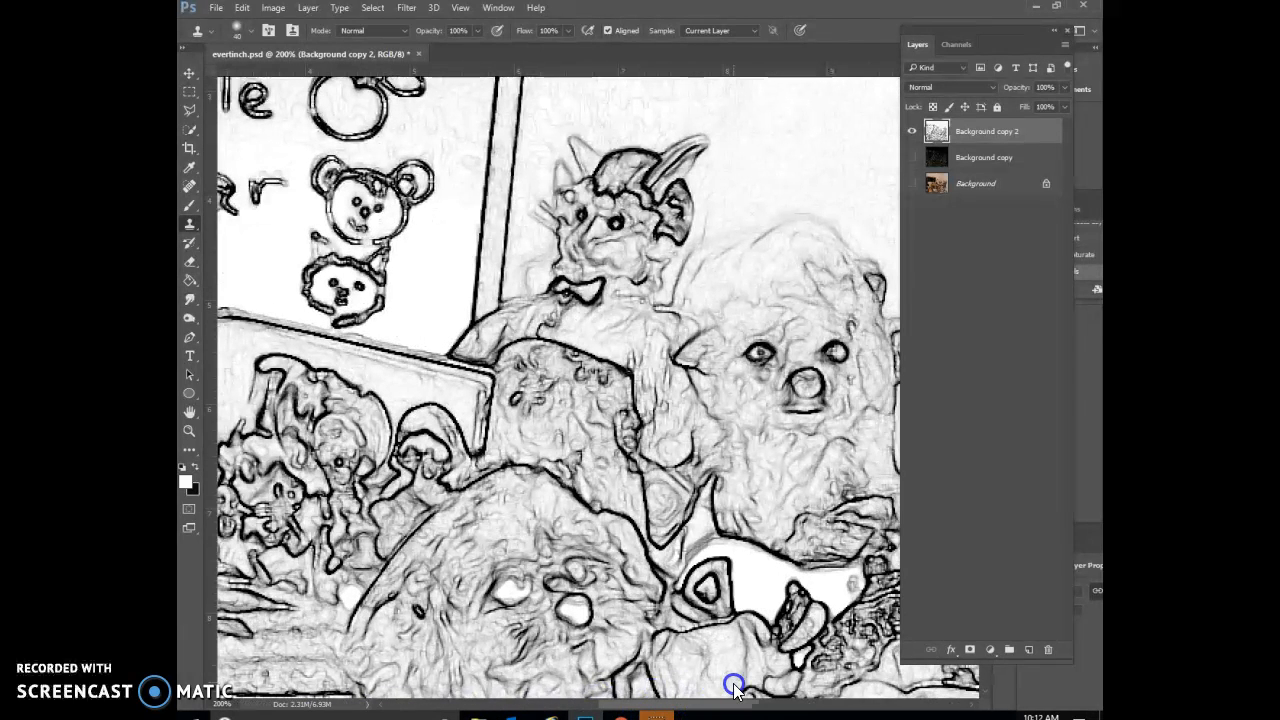